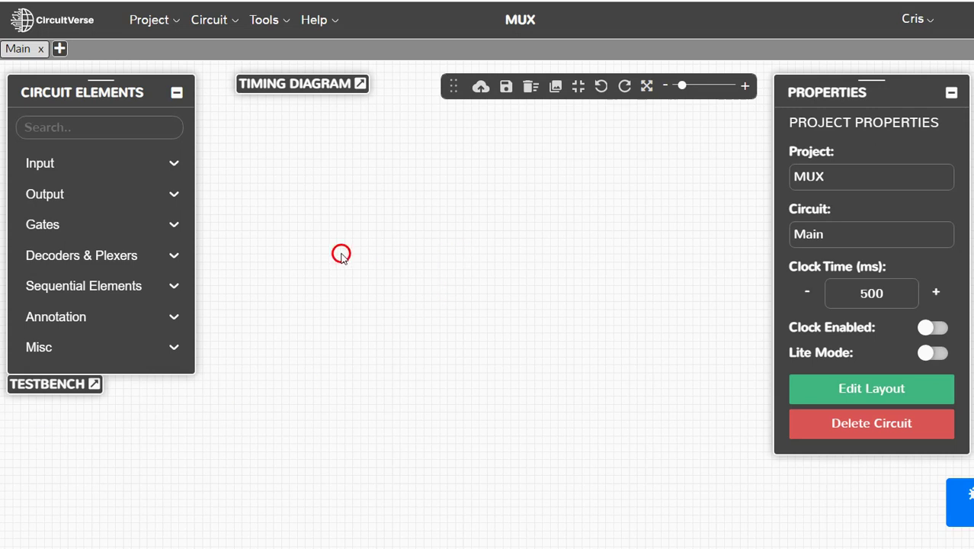
# Step: Place a multiplexer from Decoders & Plexers near the middle of the canvas
pyautogui.click(163, 258)
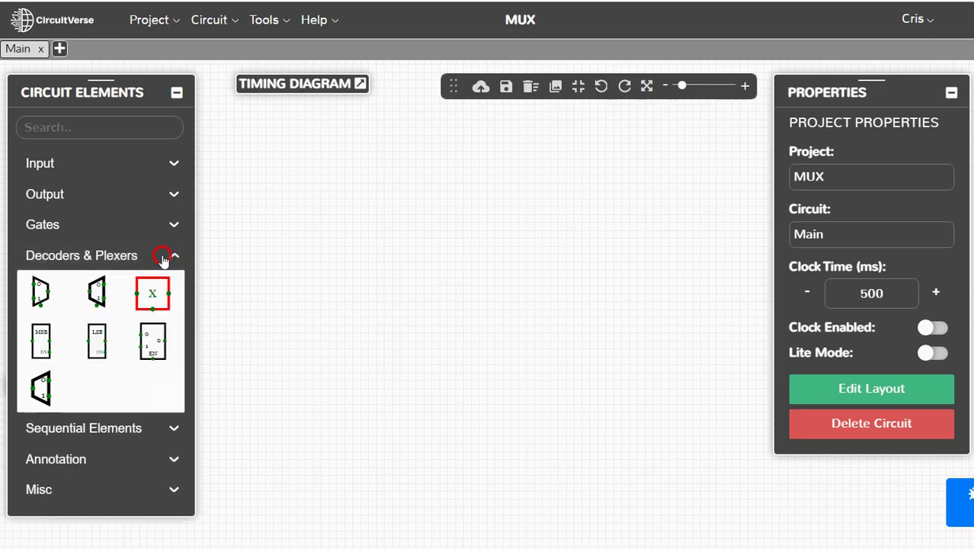
pyautogui.click(41, 298)
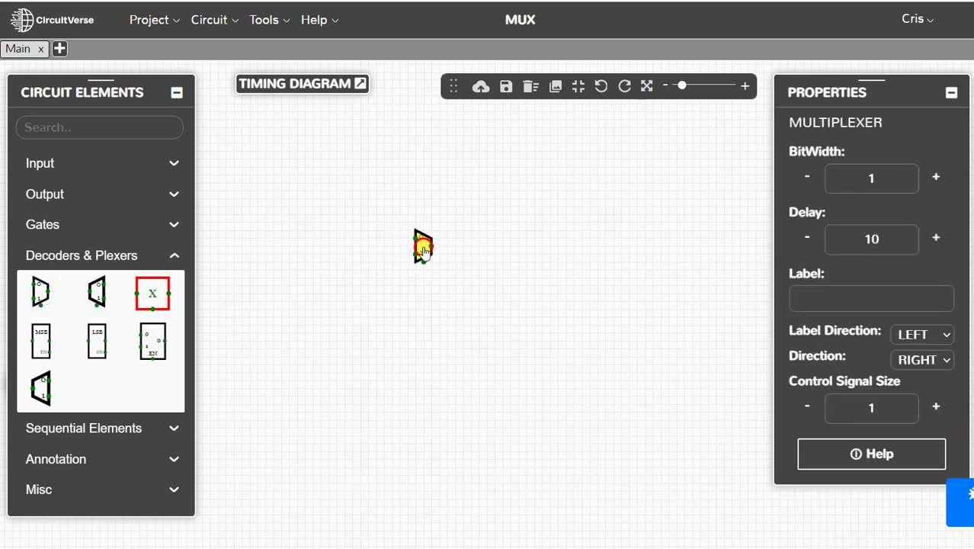
pyautogui.click(423, 249)
# Step: Raise the multiplexer's Control Signal Size from 1 to 3, giving data inputs 0–7
pyautogui.click(876, 410)
pyautogui.click(934, 408)
pyautogui.click(934, 409)
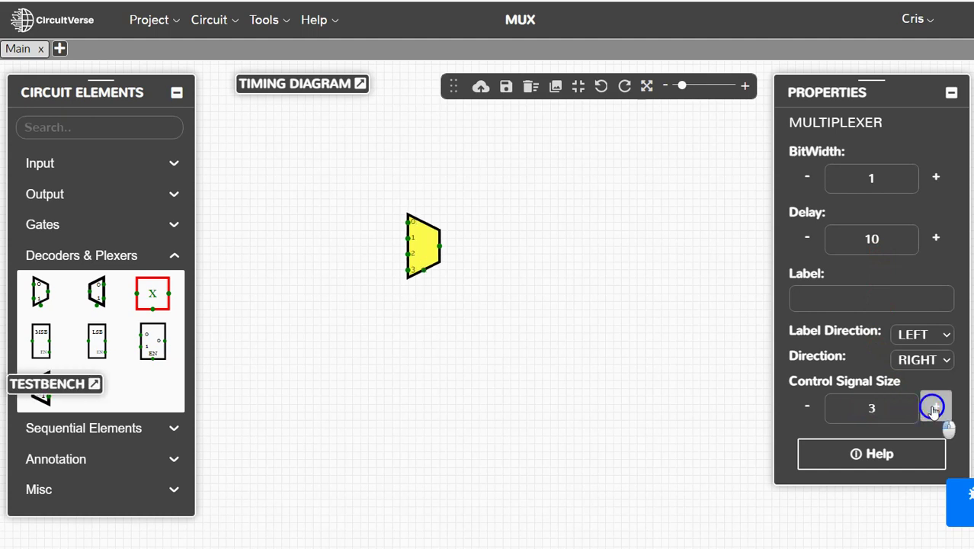
pyautogui.click(872, 401)
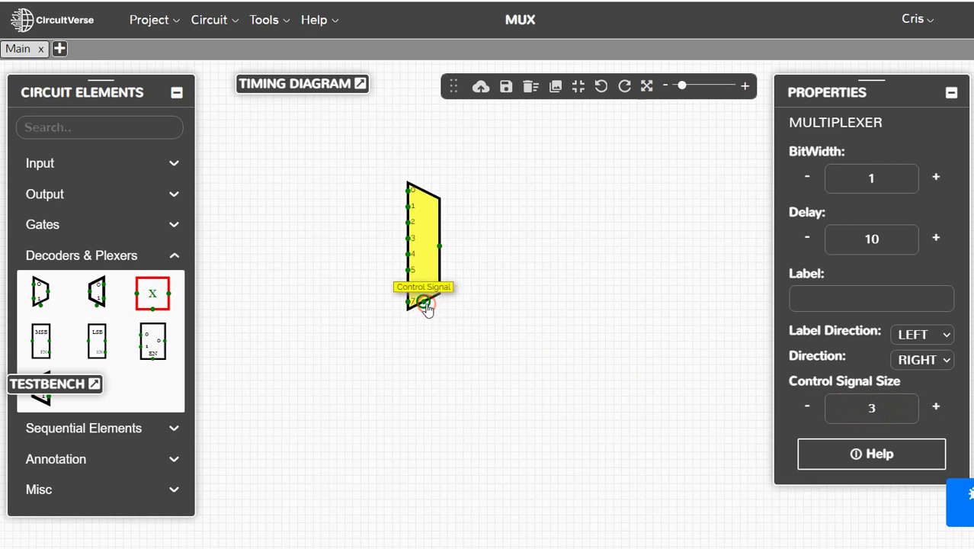
pyautogui.moveTo(424, 303); pyautogui.dragTo(381, 284)
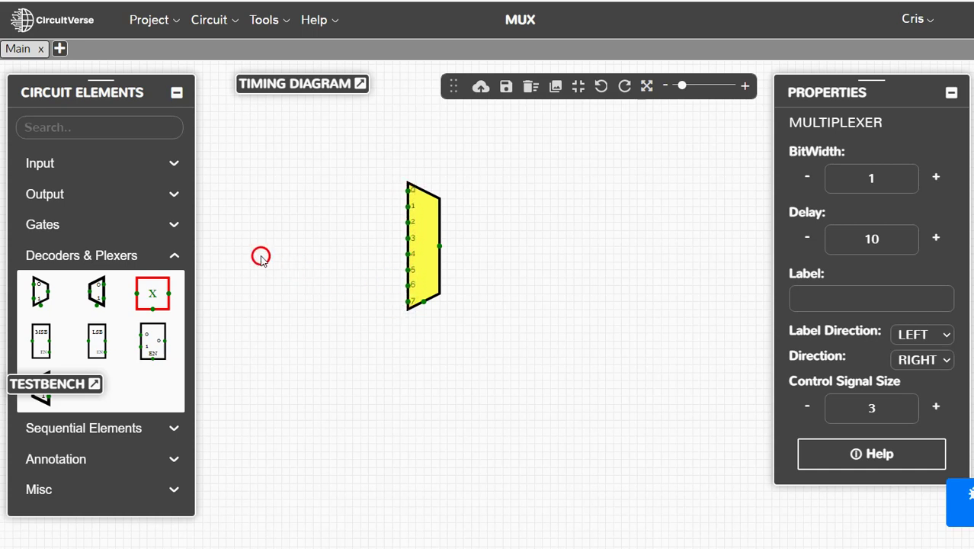
# Step: Add an output probe right of the multiplexer and wire the mux output to it
pyautogui.click(135, 194)
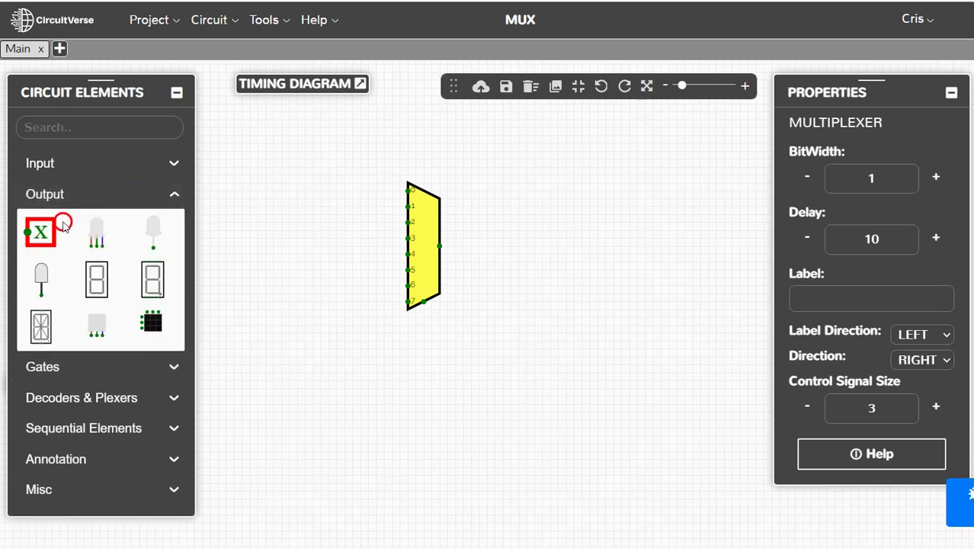
pyautogui.click(42, 233)
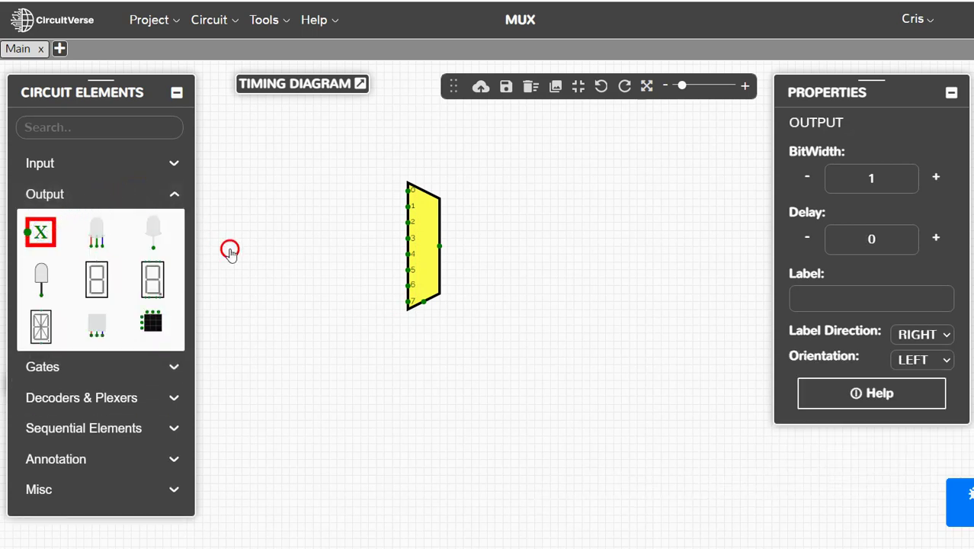
pyautogui.click(513, 245)
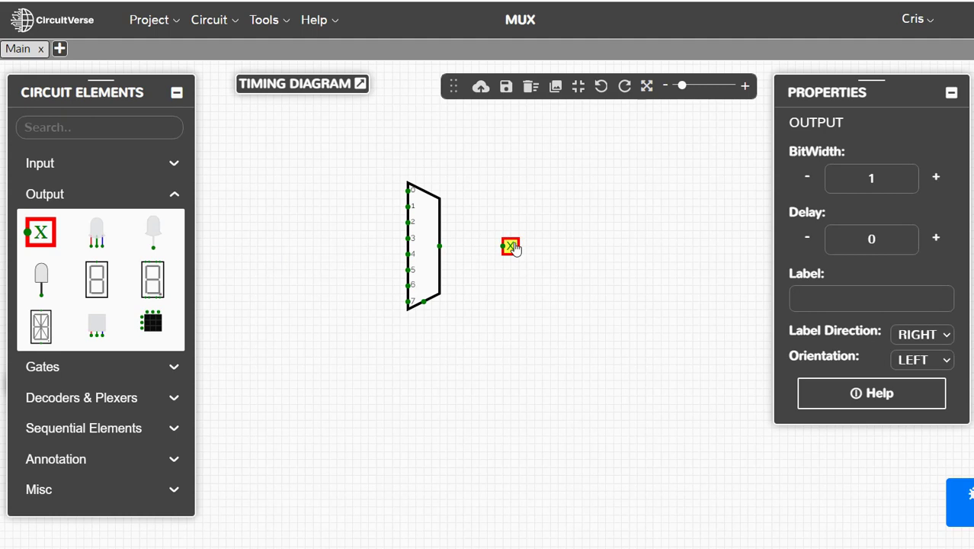
pyautogui.moveTo(515, 249); pyautogui.dragTo(522, 249)
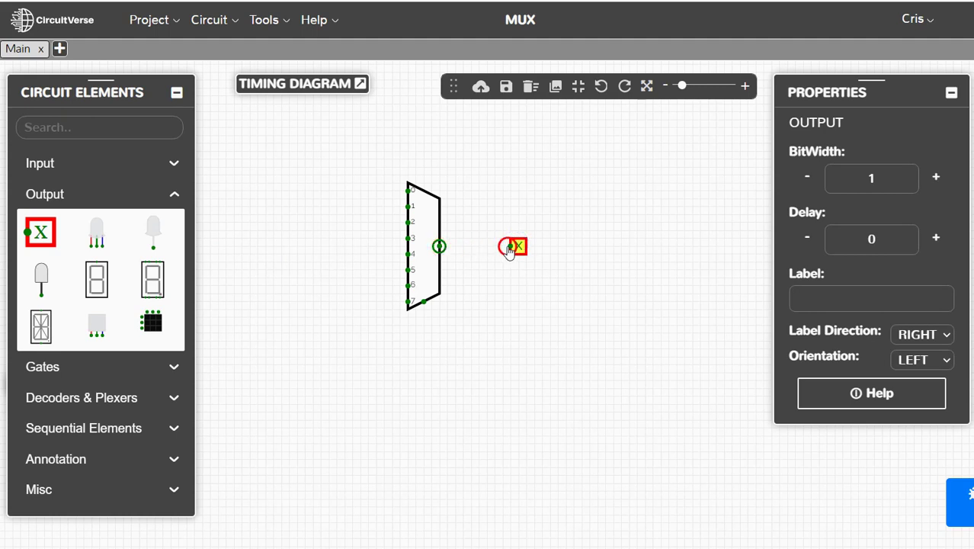
pyautogui.moveTo(439, 246); pyautogui.dragTo(512, 245)
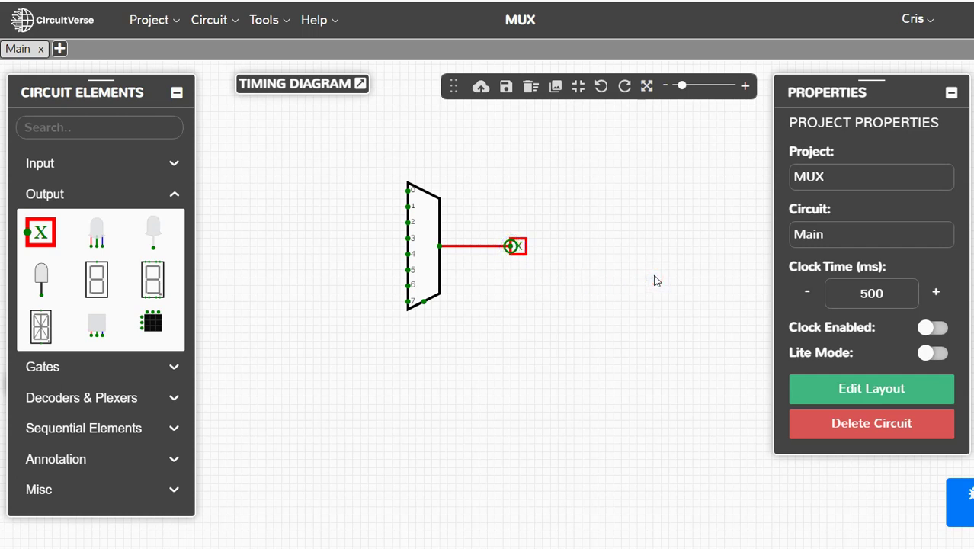
# Step: Stack three toggle inputs vertically to the left of the multiplexer
pyautogui.click(423, 259)
pyautogui.click(44, 163)
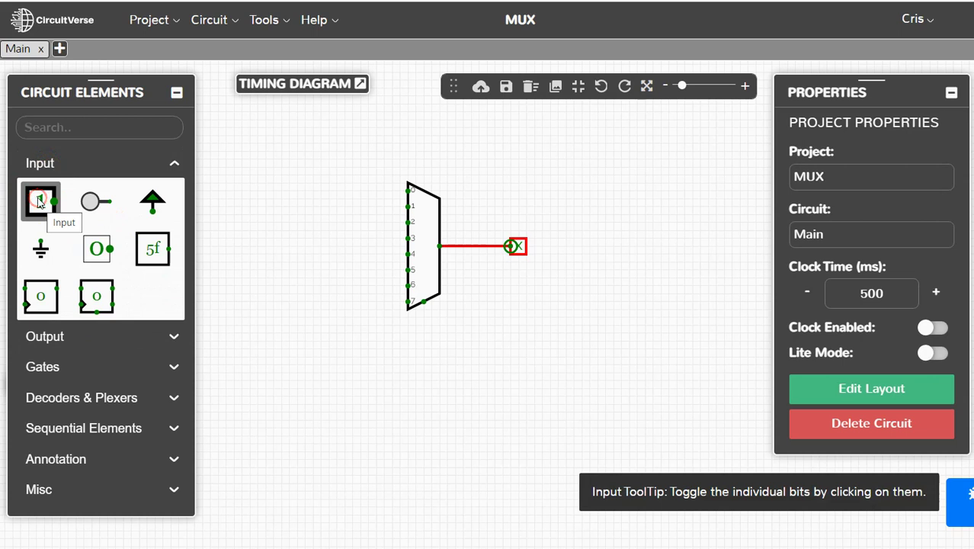
pyautogui.click(38, 202)
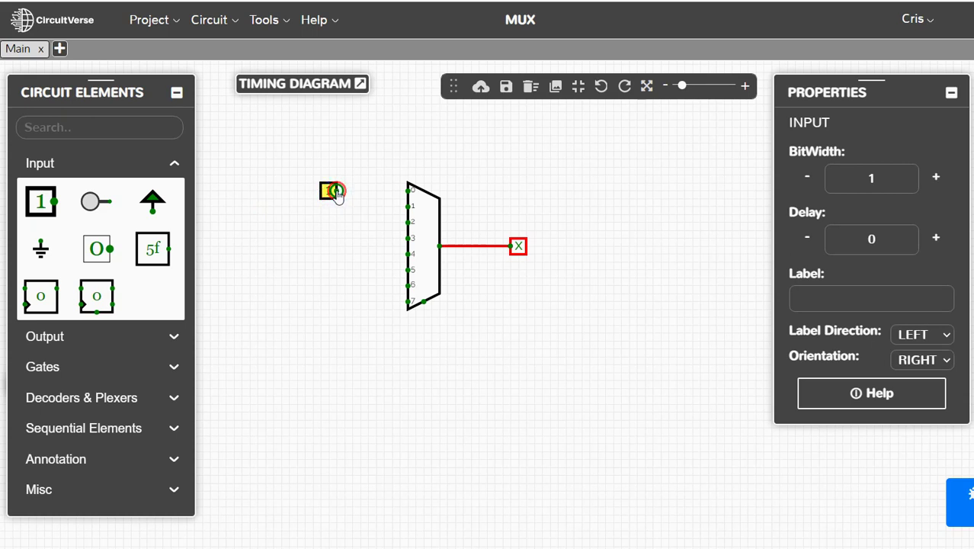
pyautogui.moveTo(41, 202); pyautogui.dragTo(331, 207)
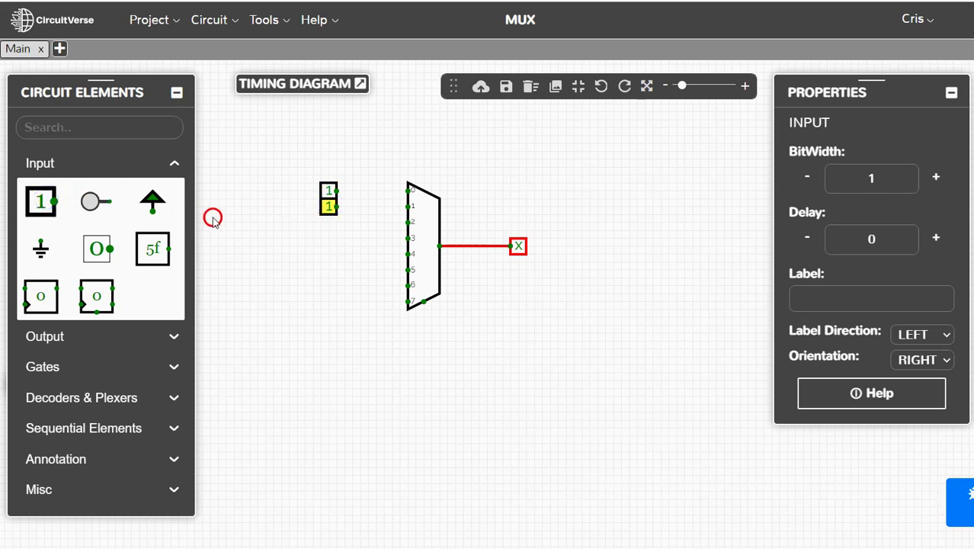
pyautogui.click(44, 204)
pyautogui.moveTo(44, 205); pyautogui.dragTo(326, 222)
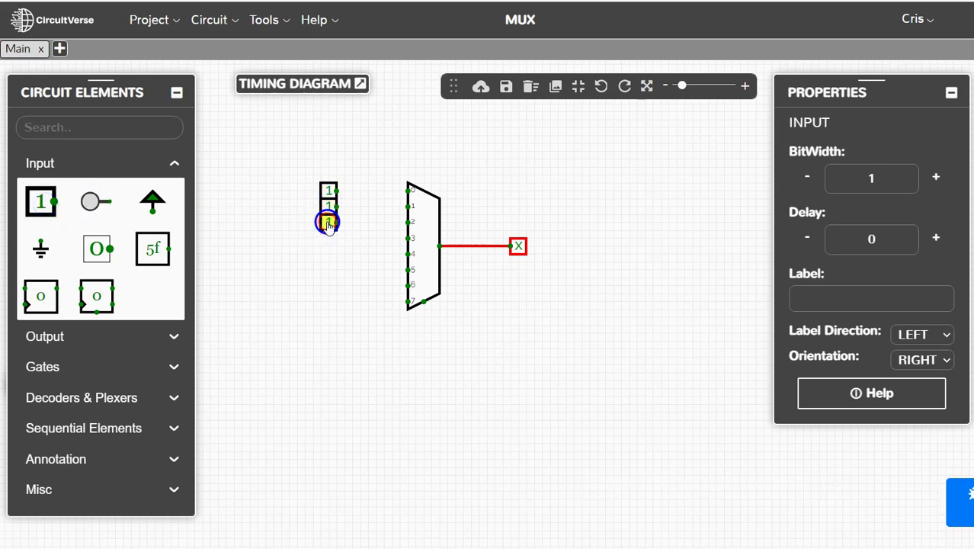
pyautogui.click(317, 185)
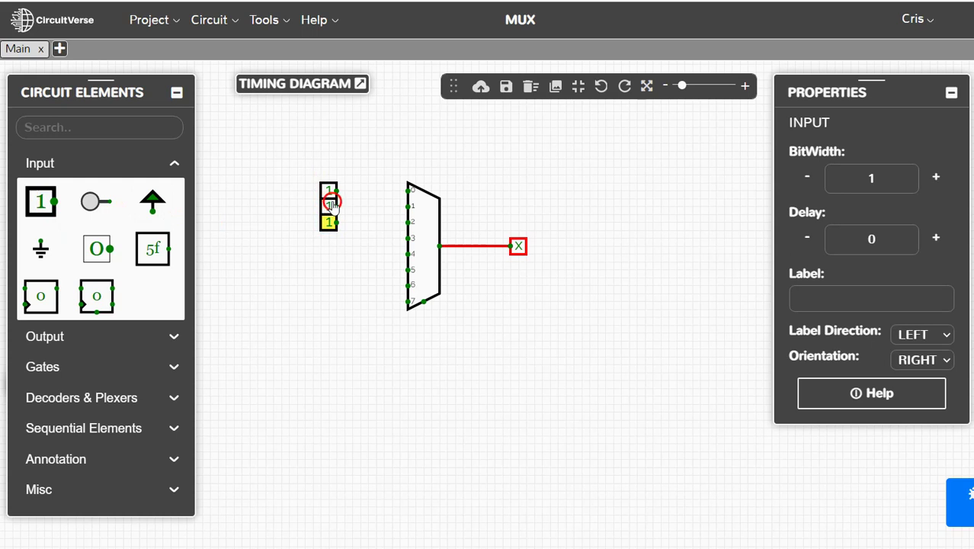
# Step: Switch the top two toggle inputs to 0 so the stack reads 0, 0, 1
pyautogui.click(329, 207)
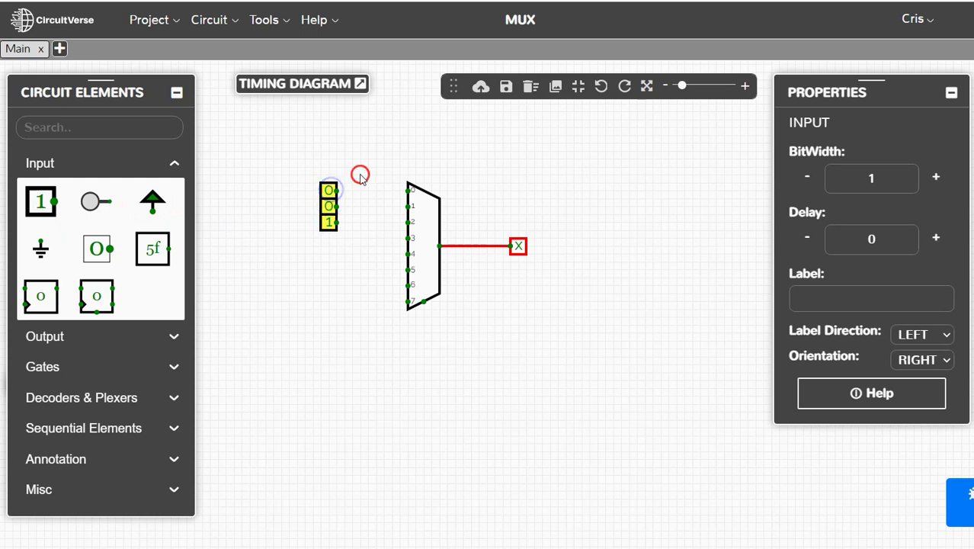
pyautogui.click(333, 191)
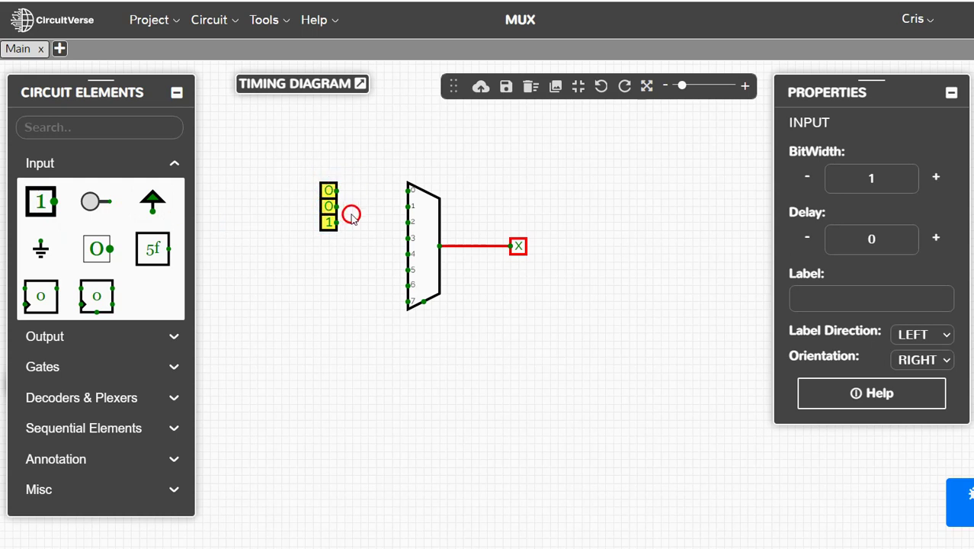
pyautogui.click(353, 220)
pyautogui.click(332, 282)
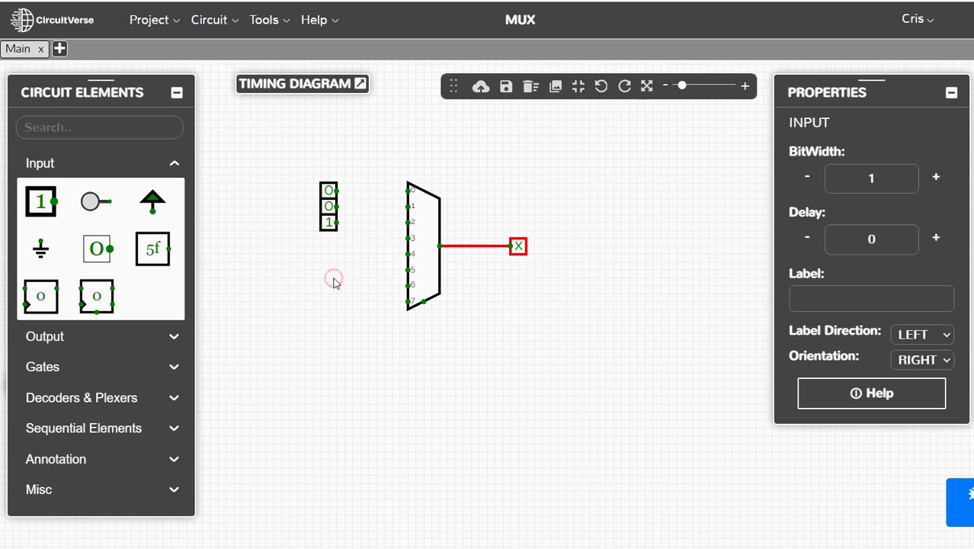
pyautogui.click(333, 281)
# Step: Paste a copy of the three-input stack and attach it under the original
pyautogui.hotkey('ctrl', 'v')
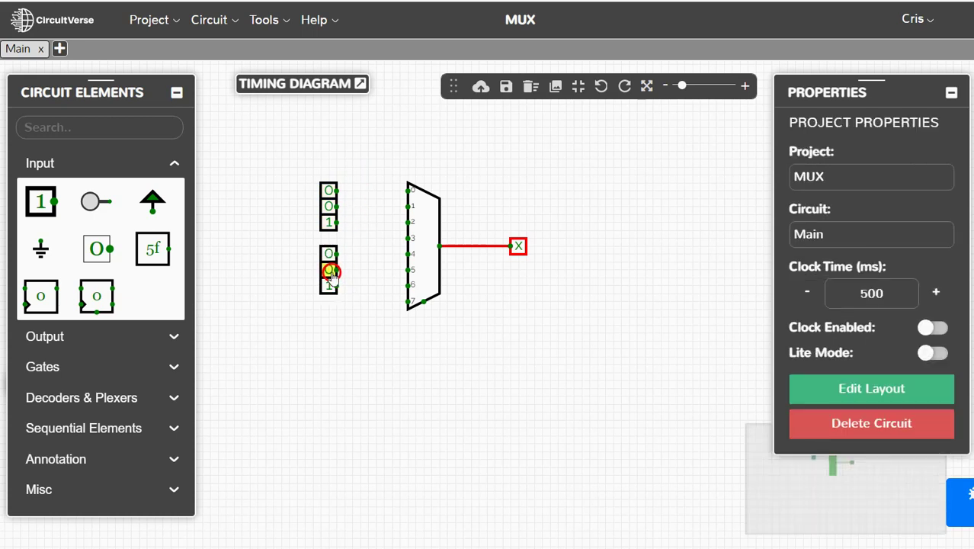
pyautogui.click(326, 257)
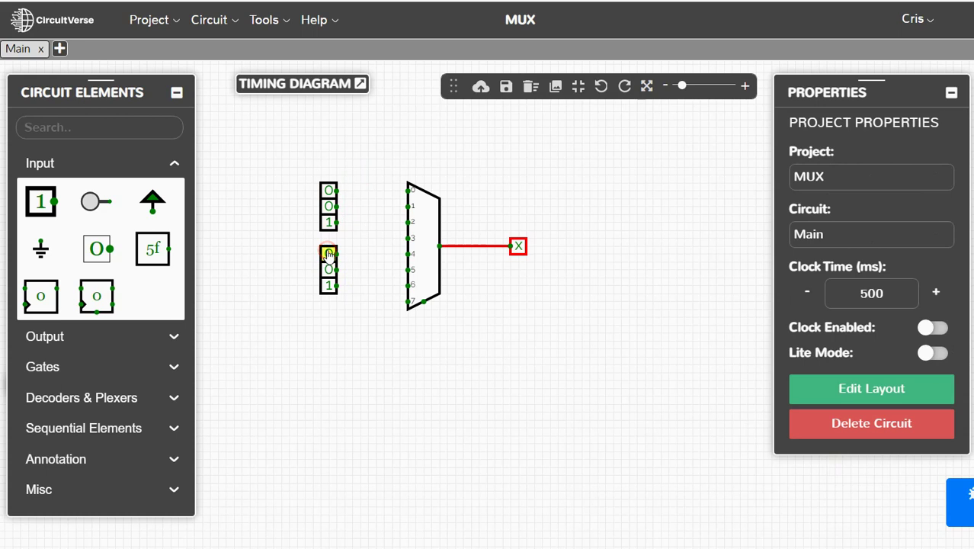
pyautogui.moveTo(328, 254); pyautogui.dragTo(328, 238)
pyautogui.moveTo(328, 269)
pyautogui.mouseDown()
pyautogui.moveTo(326, 253)
pyautogui.moveTo(329, 270)
pyautogui.mouseUp()
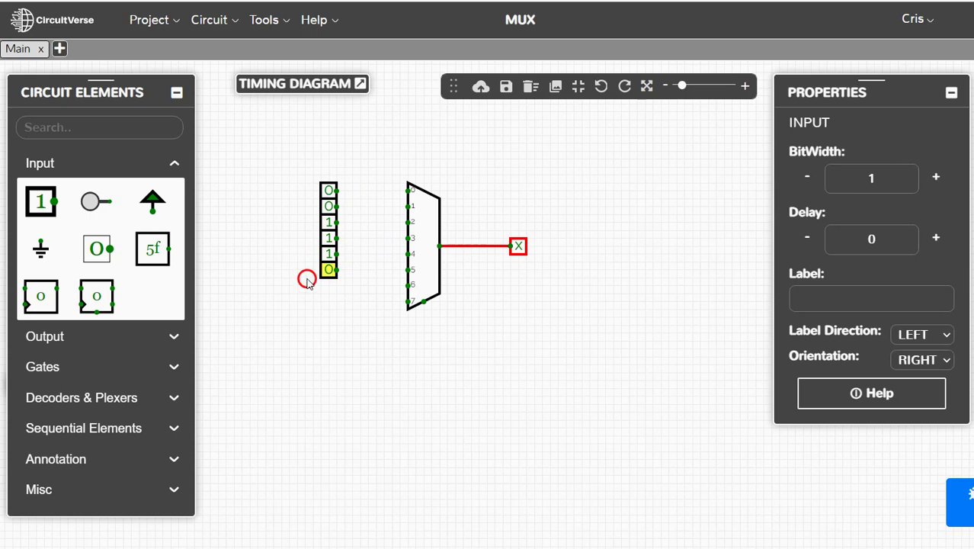
# Step: Paste more inputs, attach one to make eight, and delete the leftover extra input
pyautogui.hotkey('ctrl', 'v')
pyautogui.moveTo(315, 266); pyautogui.dragTo(329, 301)
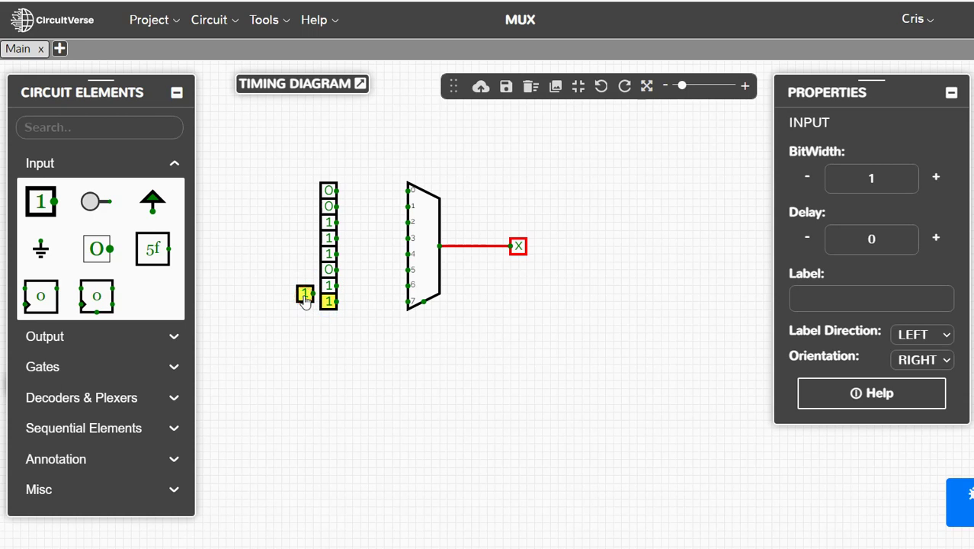
pyautogui.click(304, 296)
pyautogui.click(529, 88)
pyautogui.click(503, 326)
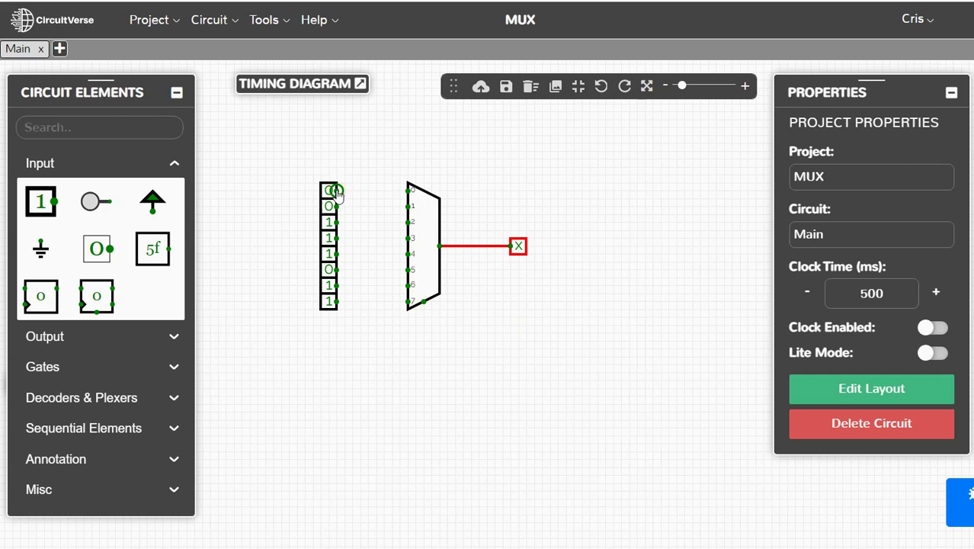
# Step: Wire the eight toggle inputs, top to bottom, to multiplexer data inputs 0 through 7
pyautogui.moveTo(336, 190); pyautogui.dragTo(405, 191)
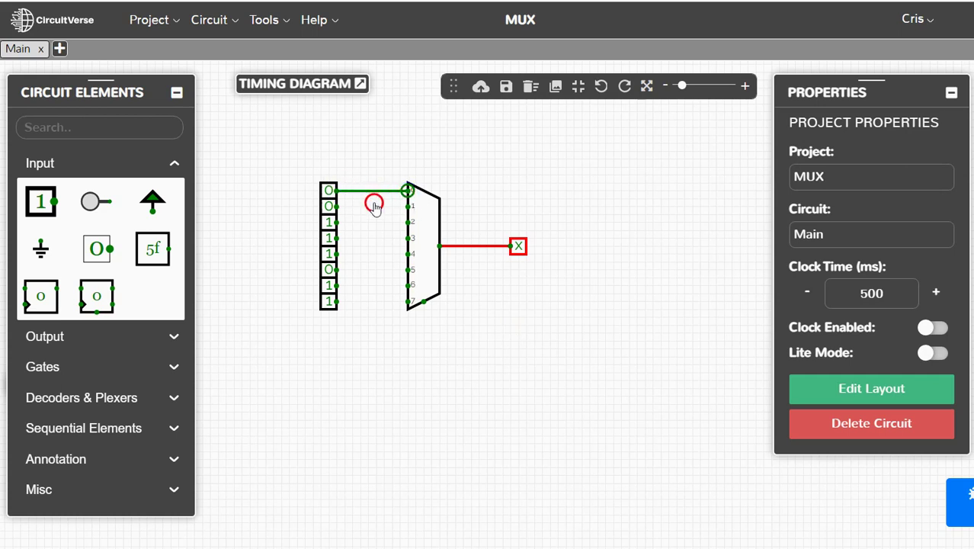
pyautogui.click(336, 208)
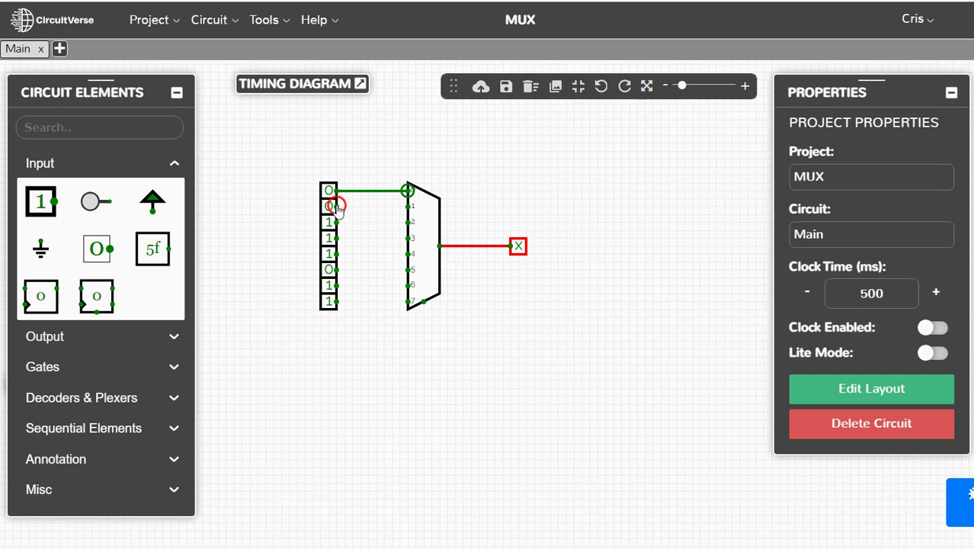
pyautogui.moveTo(337, 208); pyautogui.dragTo(408, 206)
pyautogui.click(395, 220)
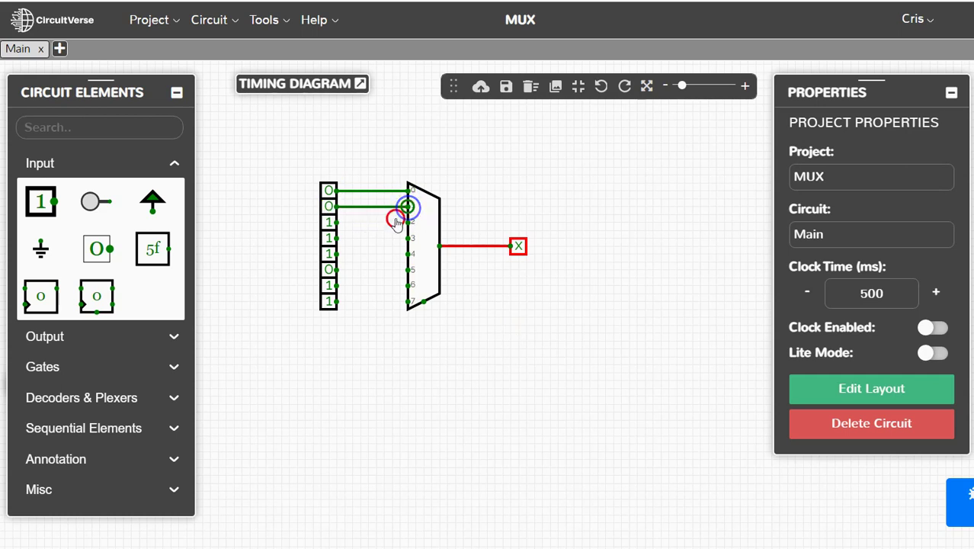
pyautogui.moveTo(336, 222); pyautogui.dragTo(404, 222)
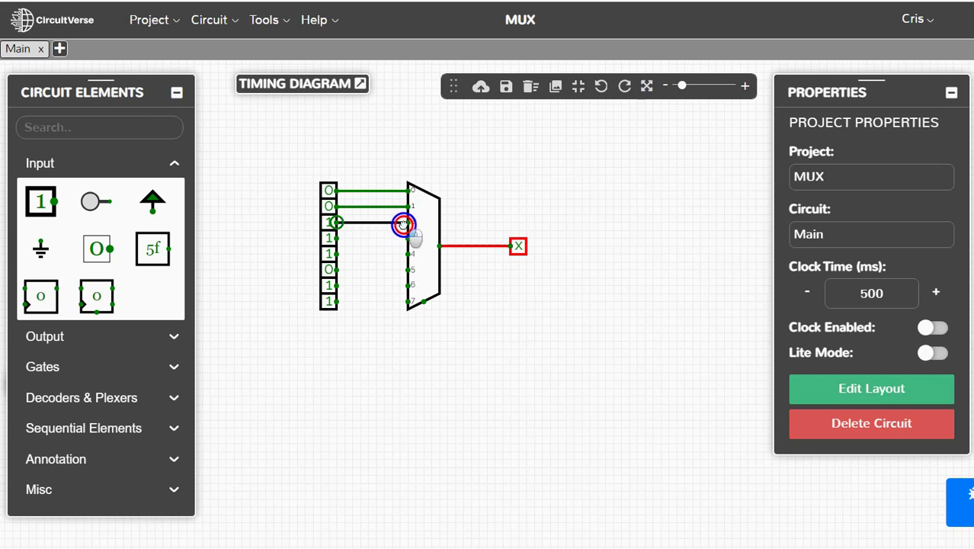
pyautogui.moveTo(337, 237); pyautogui.dragTo(409, 242)
pyautogui.moveTo(337, 253); pyautogui.dragTo(407, 253)
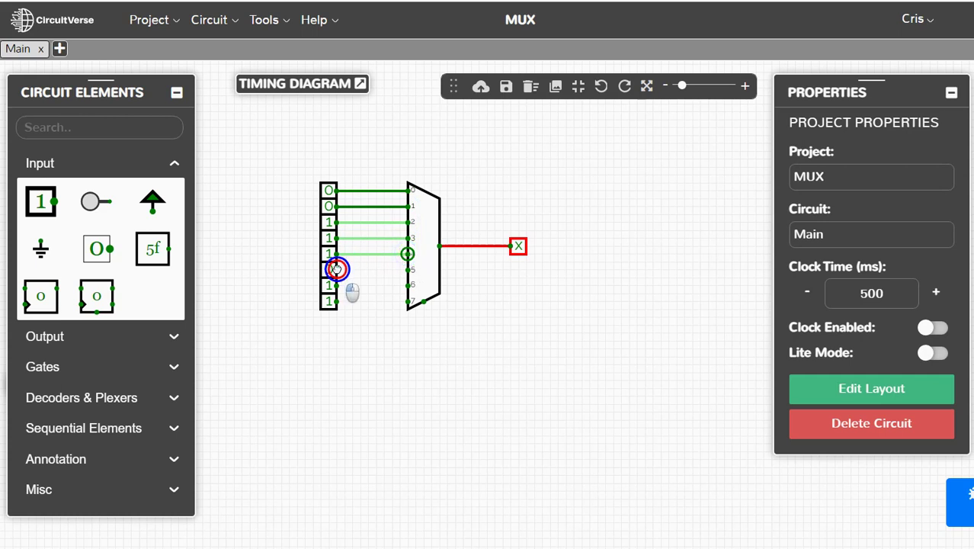
pyautogui.moveTo(337, 269); pyautogui.dragTo(411, 270)
pyautogui.click(336, 286)
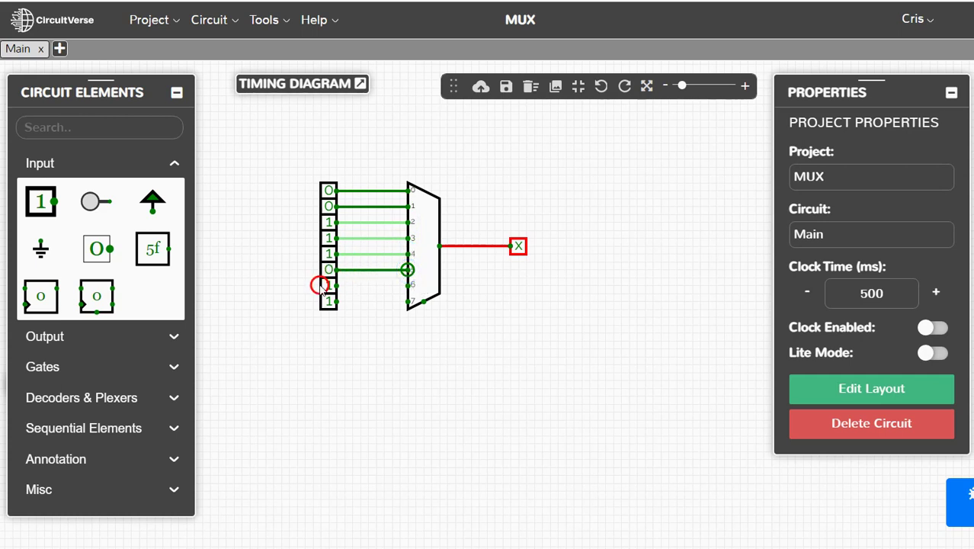
pyautogui.moveTo(337, 287); pyautogui.dragTo(405, 285)
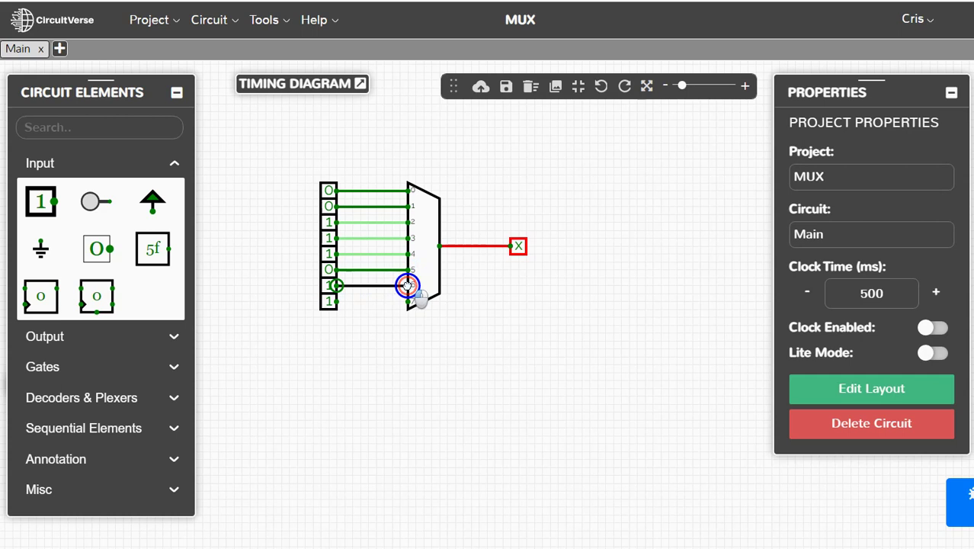
pyautogui.moveTo(337, 301); pyautogui.dragTo(408, 302)
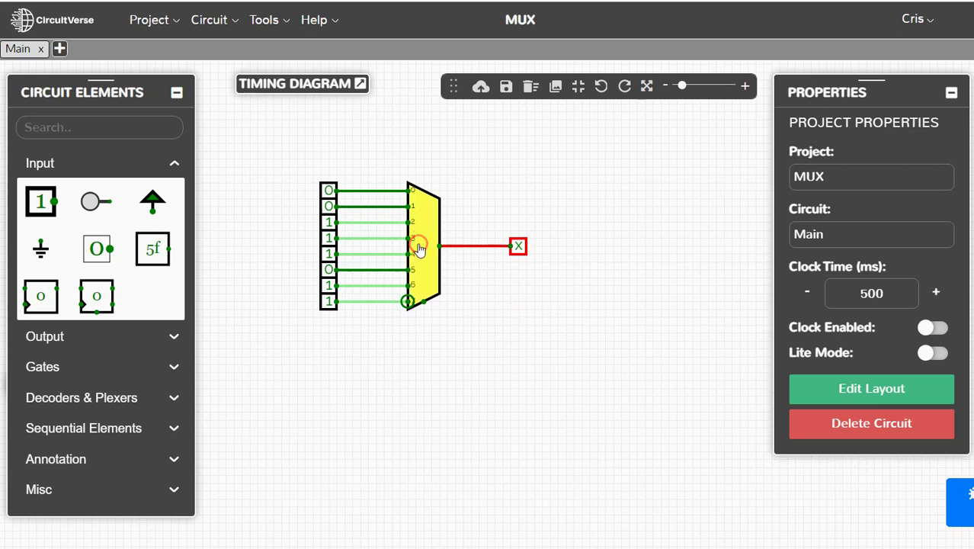
# Step: Place a new toggle input below the multiplexer and wire it to the control signal
pyautogui.click(448, 343)
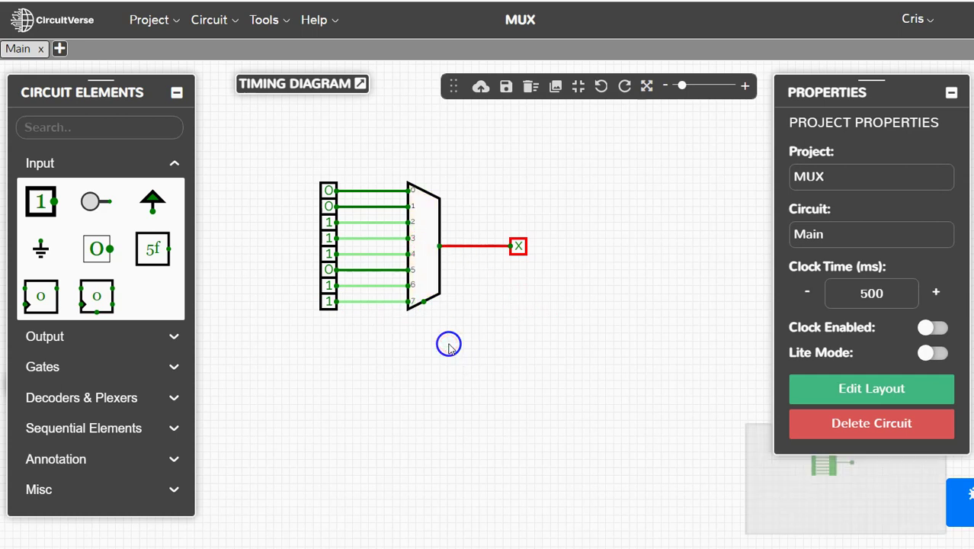
pyautogui.click(33, 200)
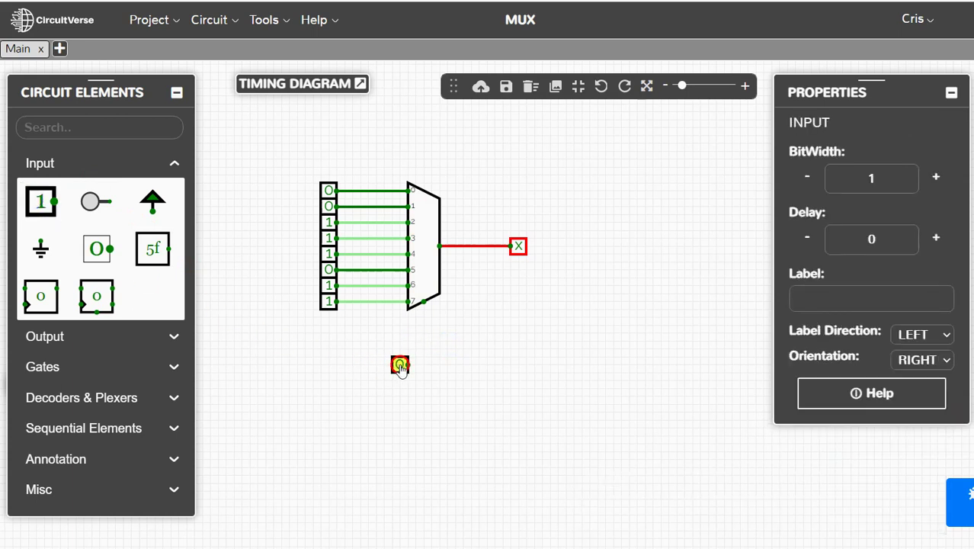
pyautogui.click(392, 360)
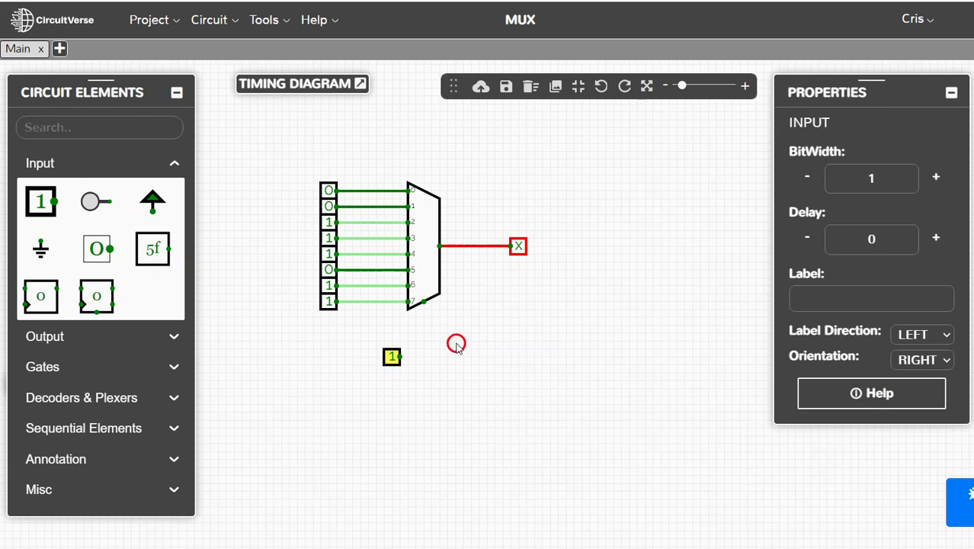
pyautogui.moveTo(399, 357); pyautogui.dragTo(424, 303)
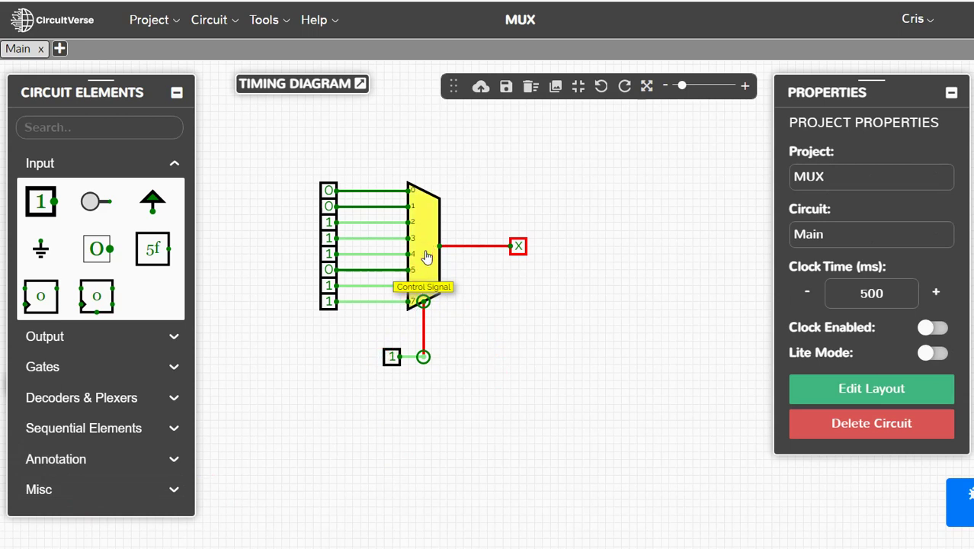
# Step: Widen the control input's BitWidth to 3 so it reads 000
pyautogui.click(390, 358)
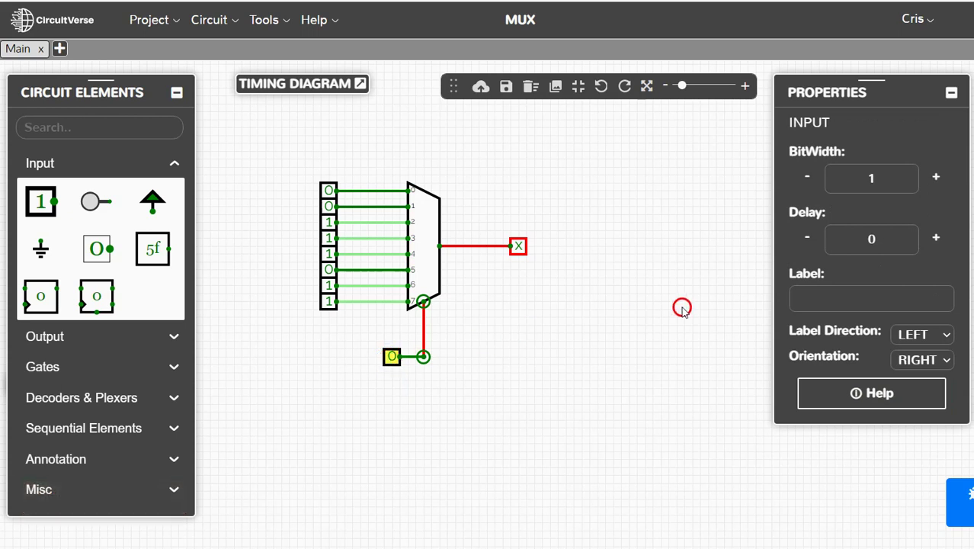
pyautogui.click(936, 176)
pyautogui.click(937, 178)
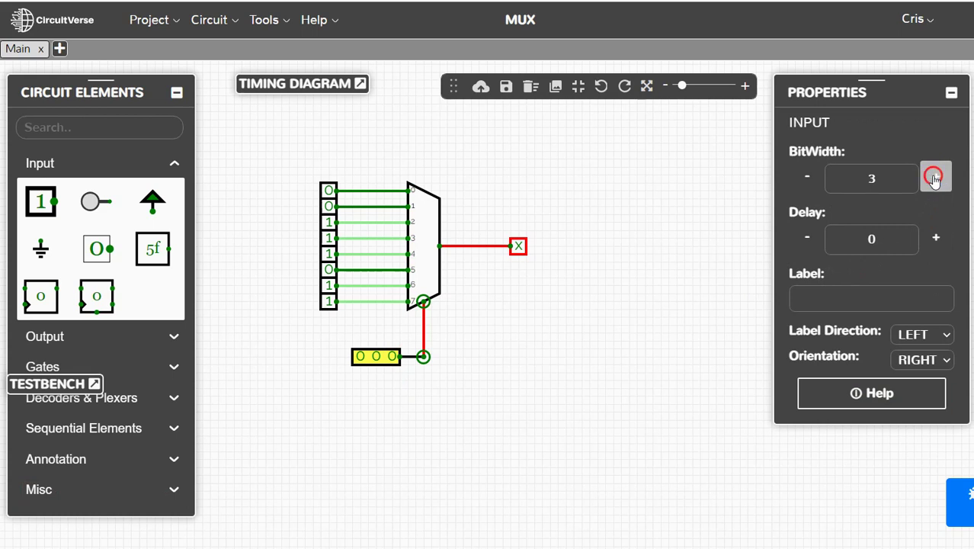
# Step: Deselect the control input so the output probe shows 0 from data input 0
pyautogui.click(679, 335)
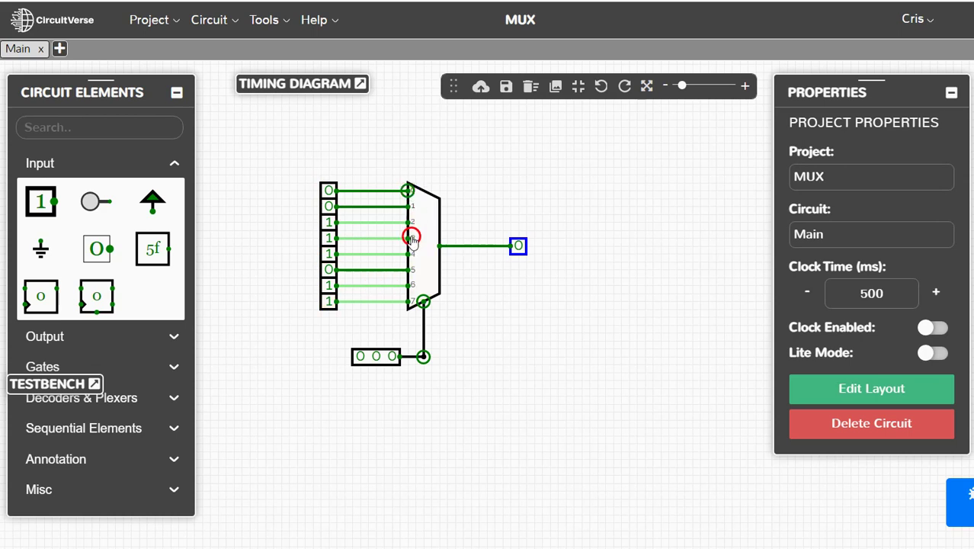
# Step: Click the control input, multiplexer pins, output probe and top input to inspect the circuit
pyautogui.click(363, 356)
pyautogui.click(405, 209)
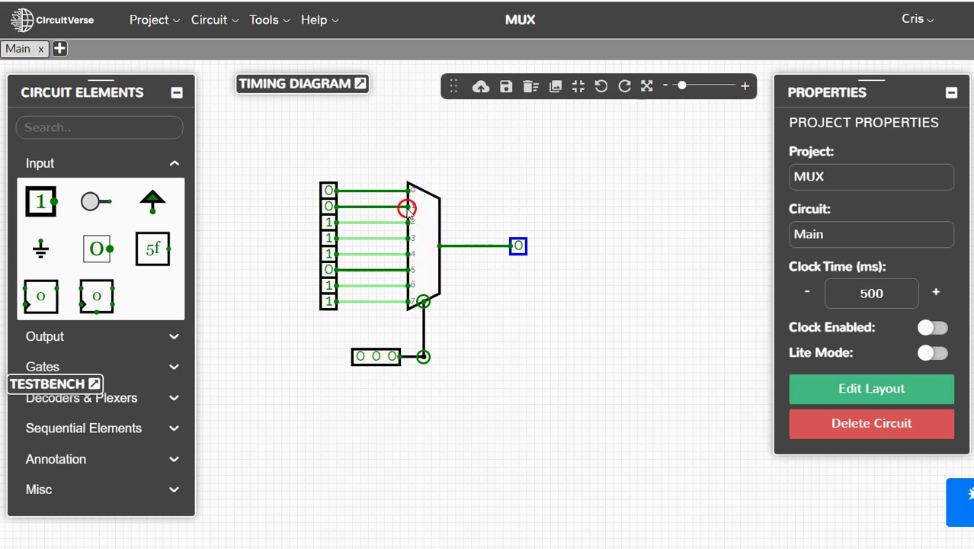
pyautogui.click(404, 187)
pyautogui.click(521, 247)
pyautogui.click(517, 238)
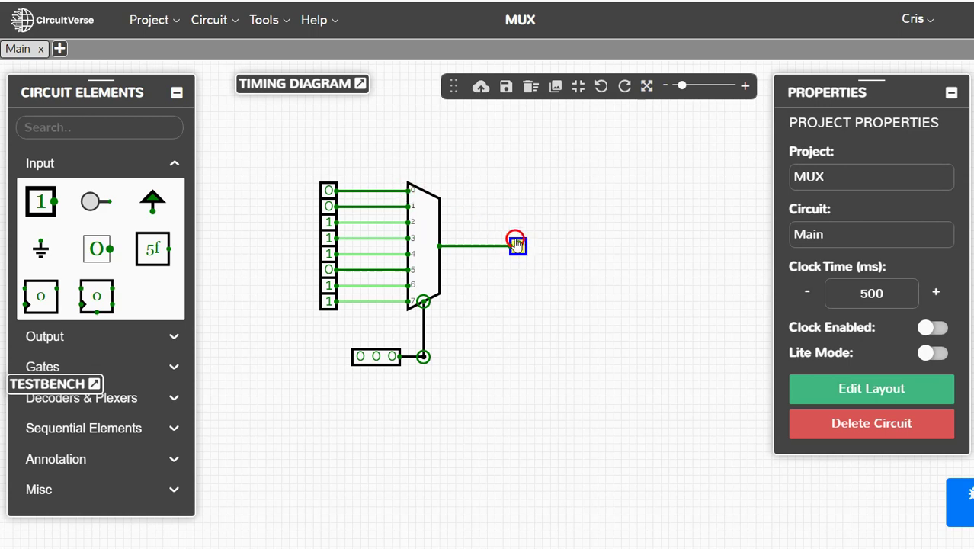
pyautogui.click(410, 195)
pyautogui.click(328, 190)
# Step: Step the control input through 010 and 011 to 101, with the output showing input 5's 0
pyautogui.click(378, 357)
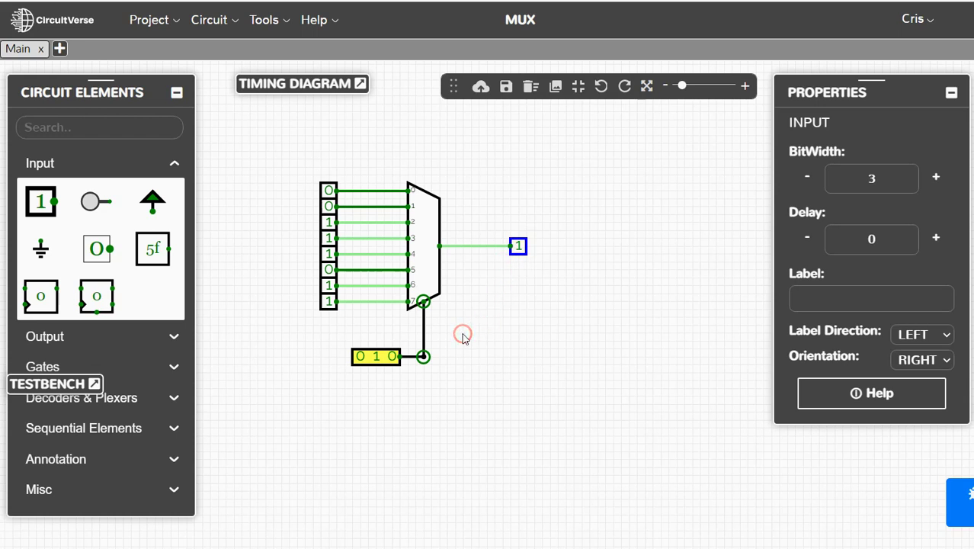
pyautogui.click(391, 357)
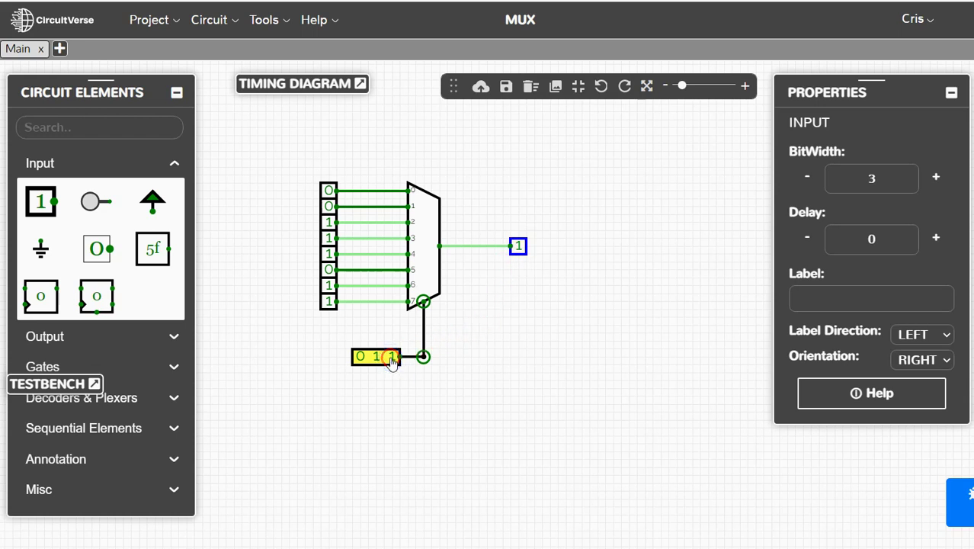
pyautogui.click(362, 357)
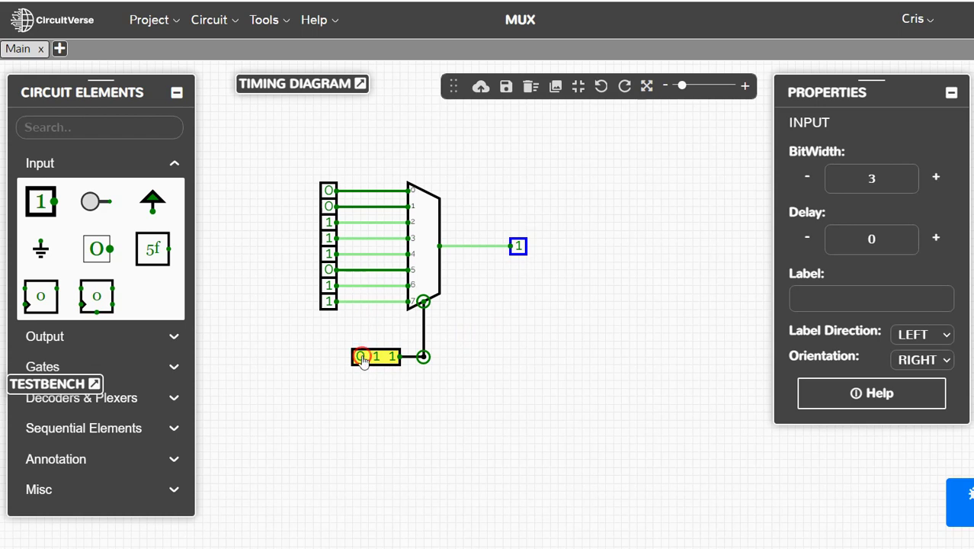
pyautogui.click(363, 356)
pyautogui.click(377, 356)
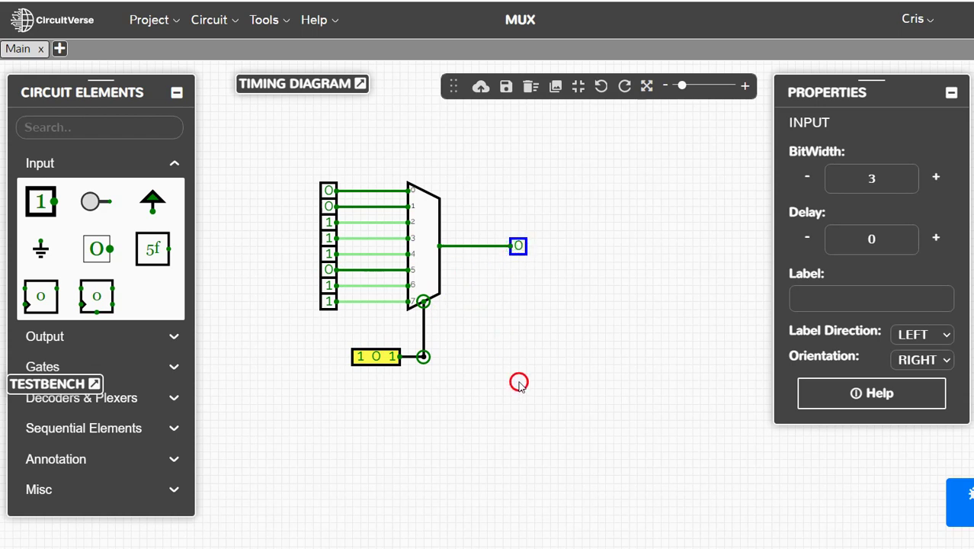
# Step: Toggle data input 5 on and off with select 101, watching the output follow it
pyautogui.click(327, 270)
pyautogui.click(328, 270)
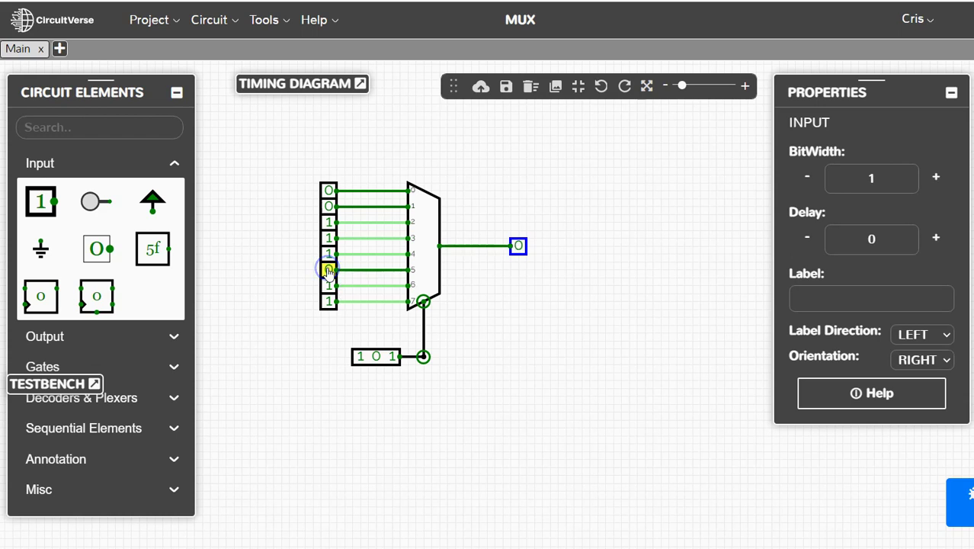
pyautogui.click(328, 270)
pyautogui.click(327, 271)
pyautogui.click(328, 269)
pyautogui.click(328, 270)
# Step: Set select to 111 and toggle data input 5, showing the output stays 1 from input 7
pyautogui.click(376, 356)
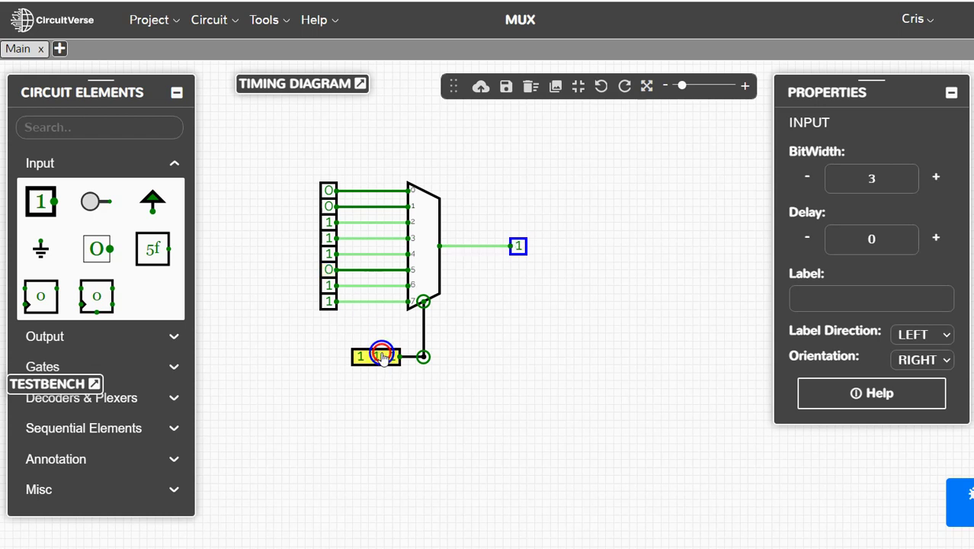
pyautogui.click(326, 270)
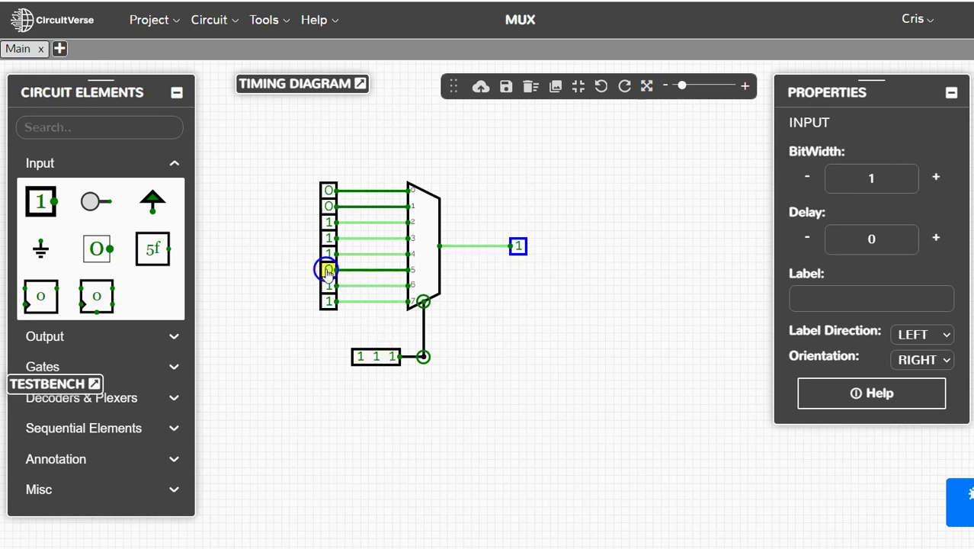
pyautogui.click(326, 271)
pyautogui.click(326, 270)
pyautogui.click(326, 271)
pyautogui.click(326, 271)
pyautogui.click(326, 271)
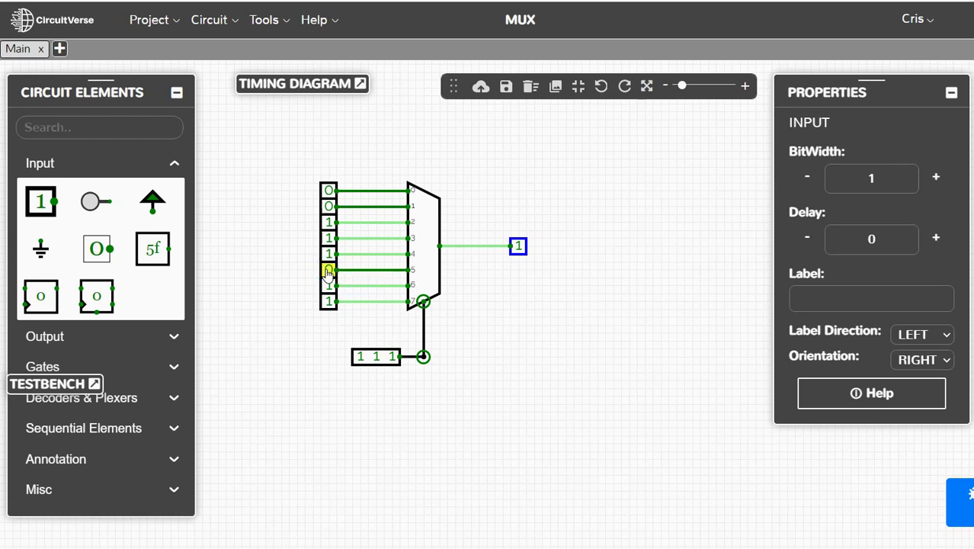